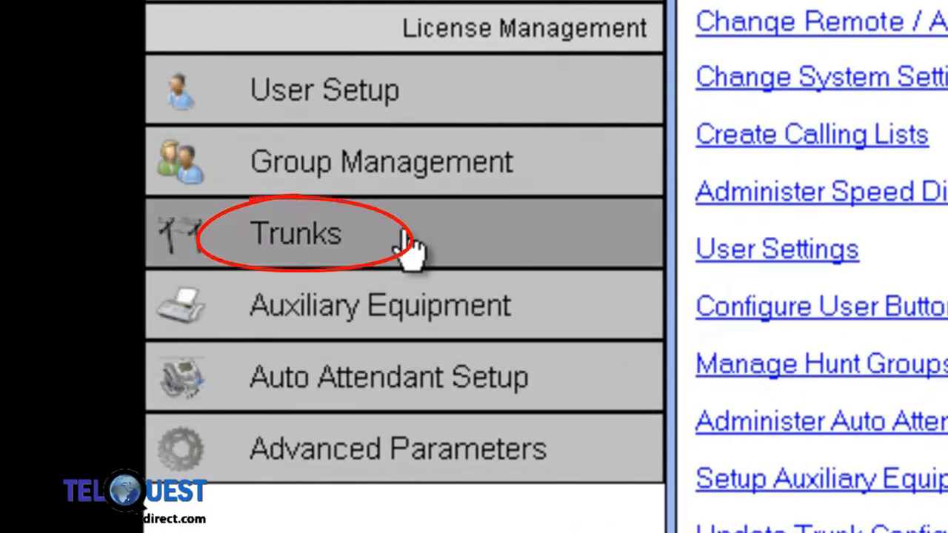
Step: Open SIP Trunk Administration and select the new trunk row's Descriptive Name cell
{"action": "left_click", "coordinate": [409, 248]}
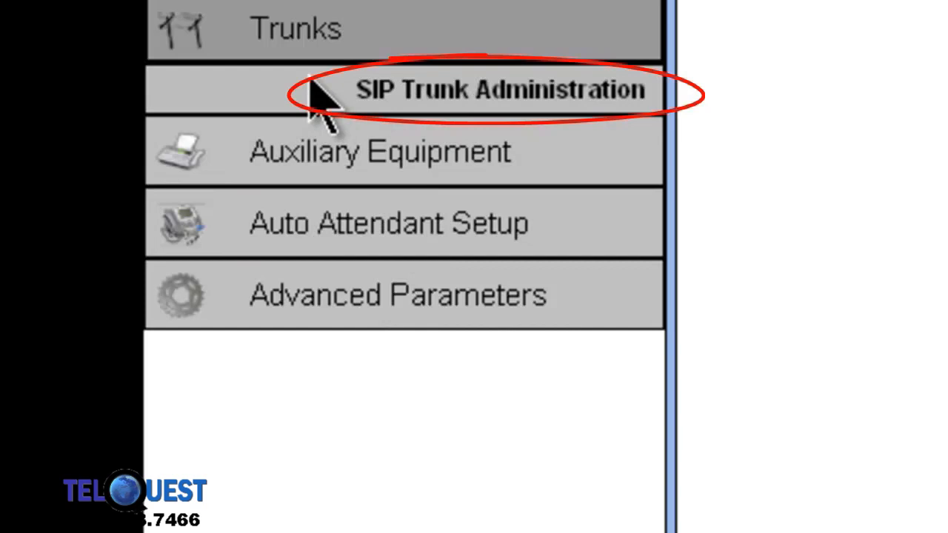
{"action": "left_click", "coordinate": [311, 85]}
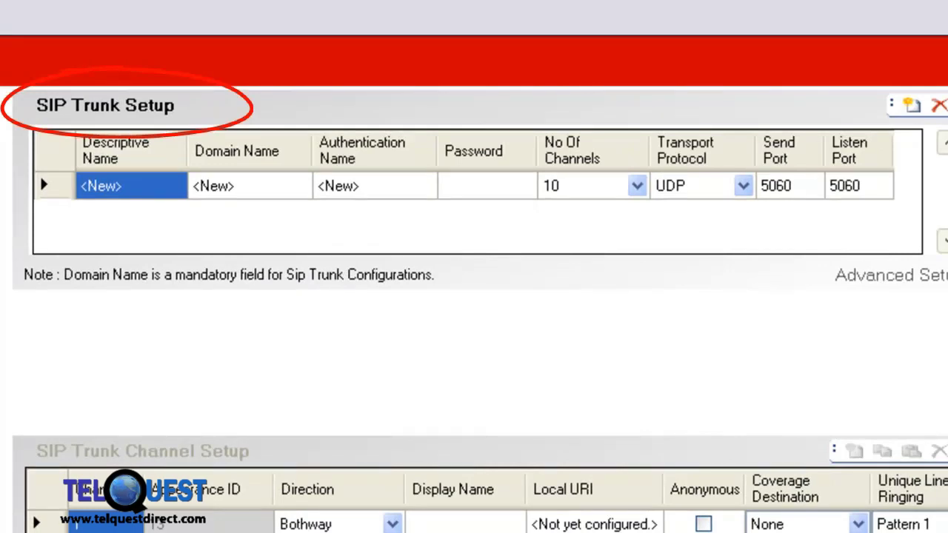
{"action": "left_click", "coordinate": [138, 189]}
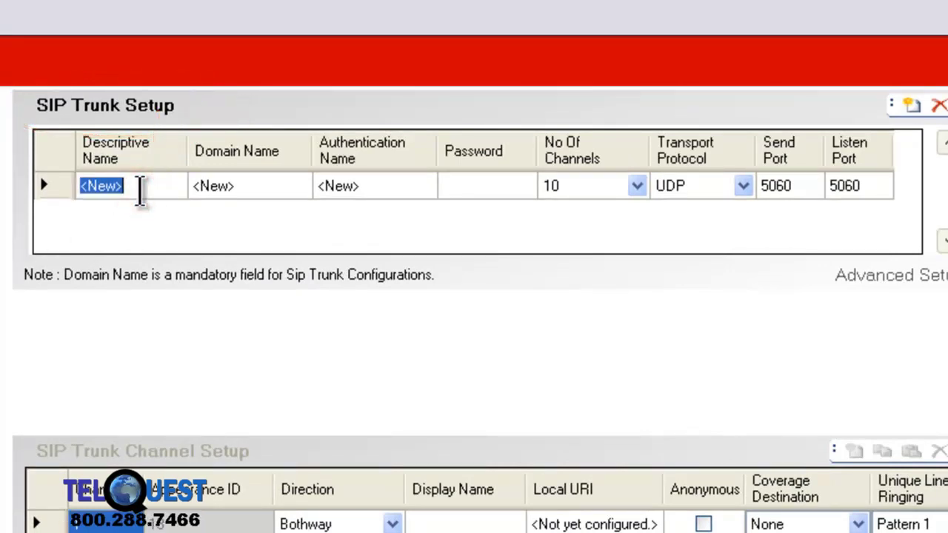
Step: Enter trunk name 'Callcentric 1', domain 'calccentric.com', the account number as authentication name, and the SIP password
{"action": "key", "text": "BackSpace"}
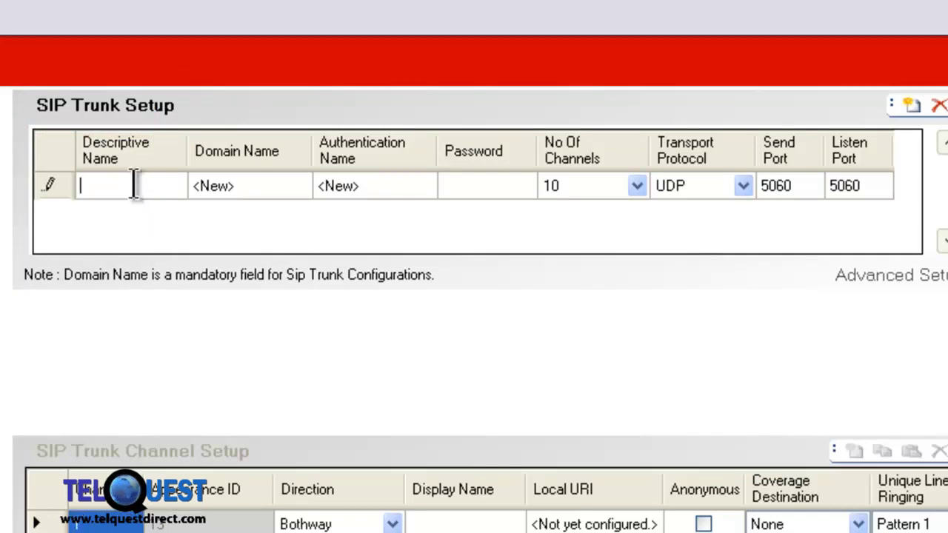
{"action": "type", "text": "Callcent"}
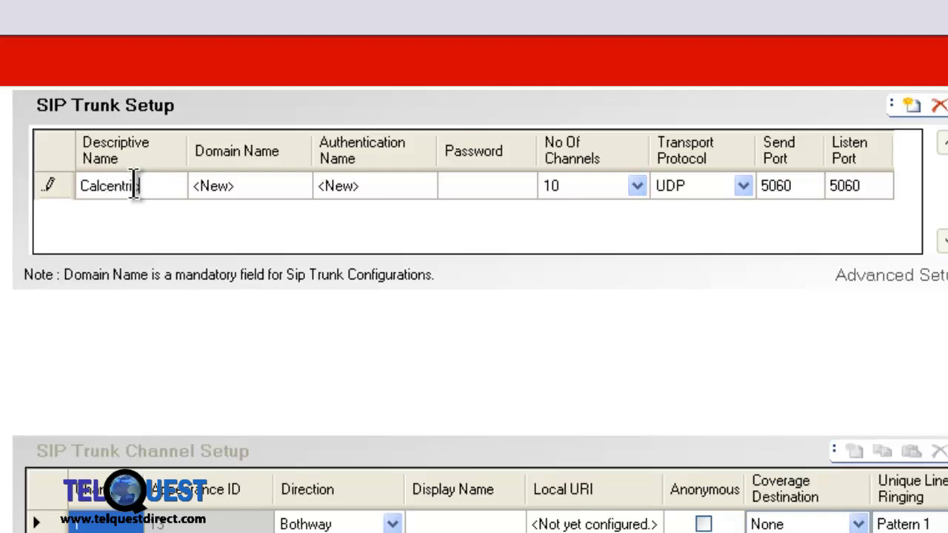
{"action": "type", "text": "ric 1"}
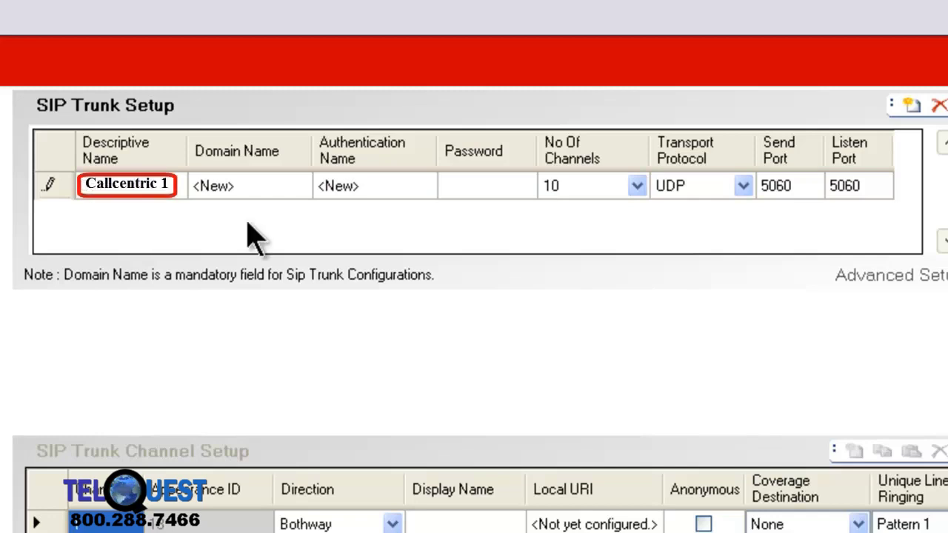
{"action": "left_click", "coordinate": [265, 188]}
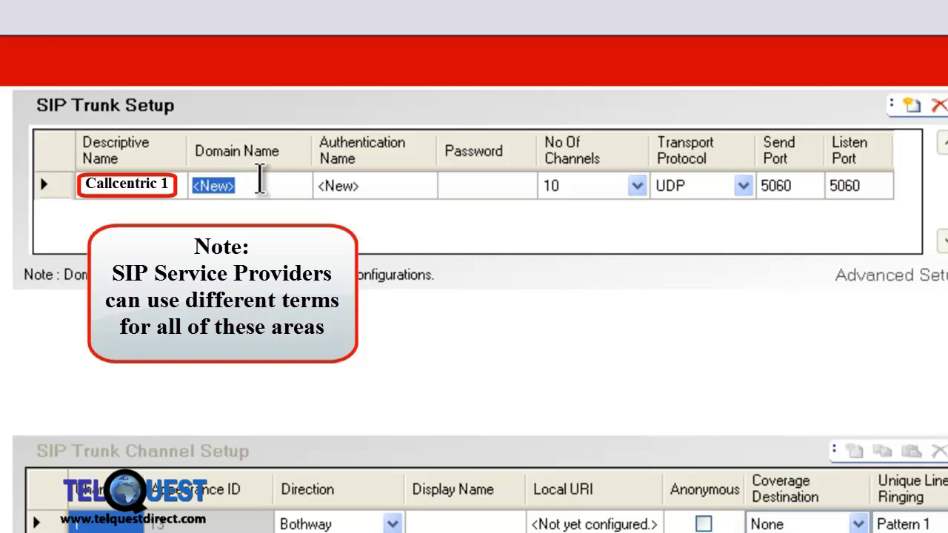
{"action": "type", "text": "calccentric"}
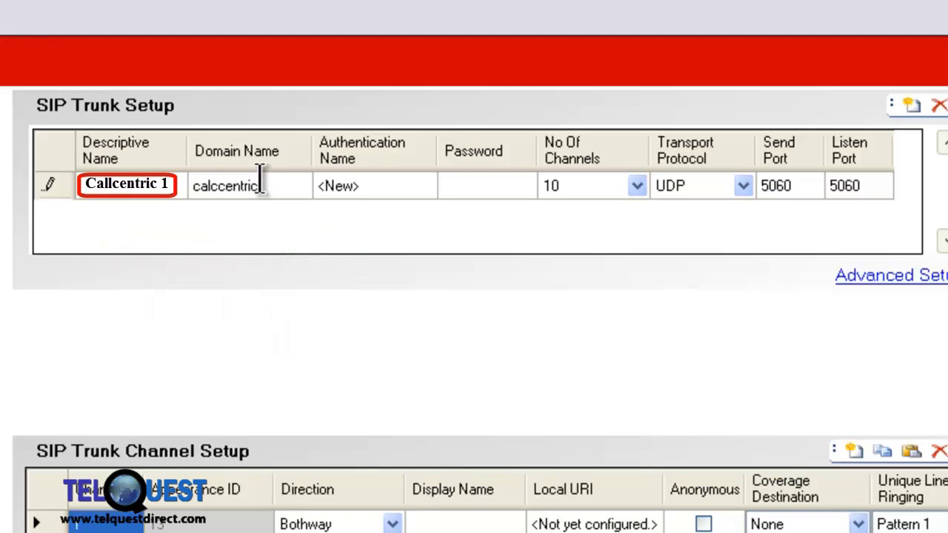
{"action": "type", "text": ".com"}
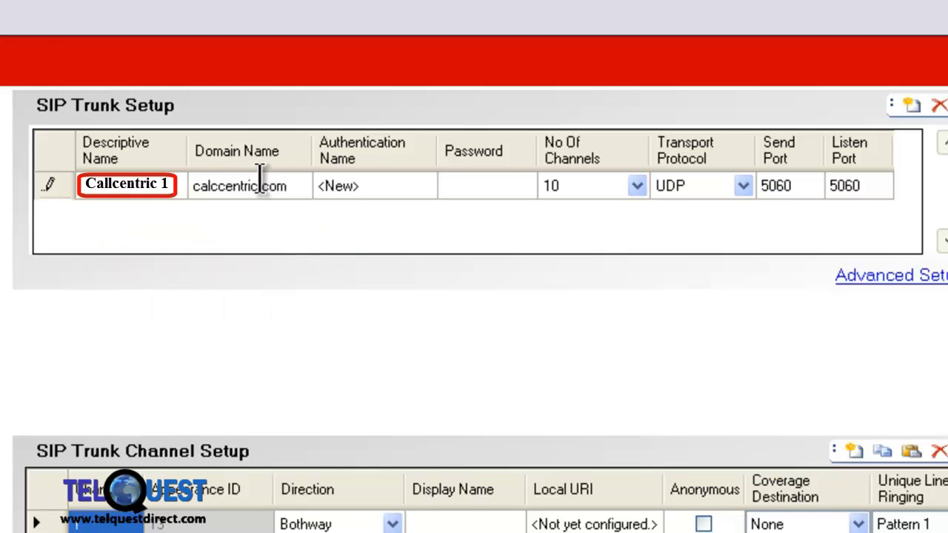
{"action": "left_click", "coordinate": [382, 184]}
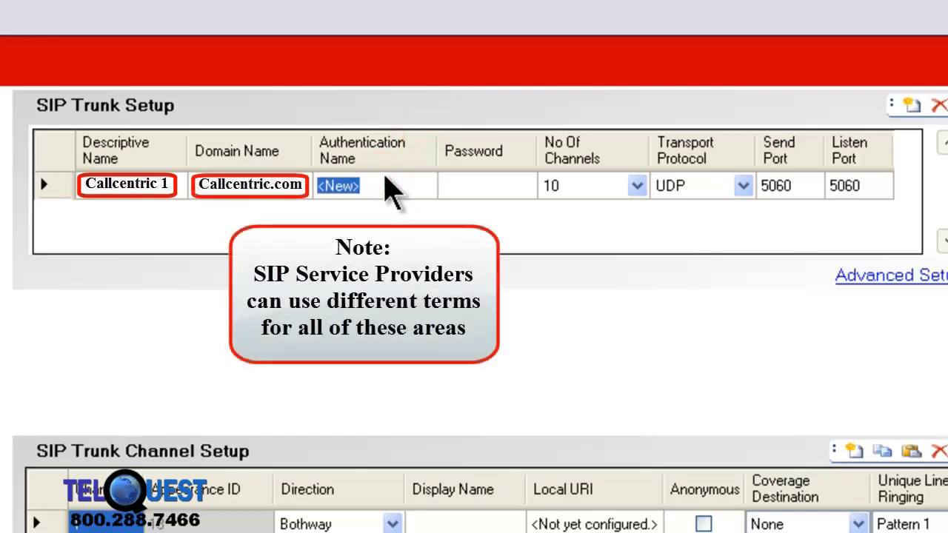
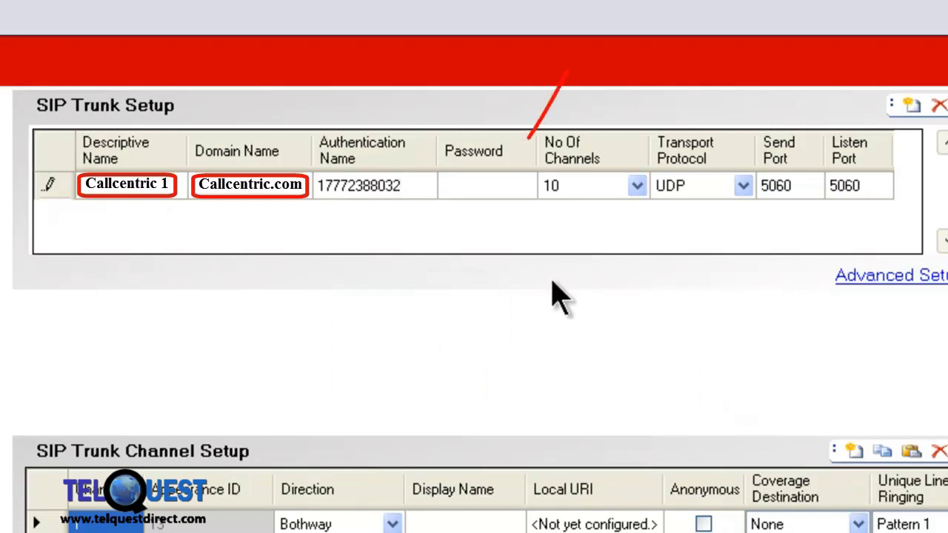
{"action": "left_click", "coordinate": [494, 193]}
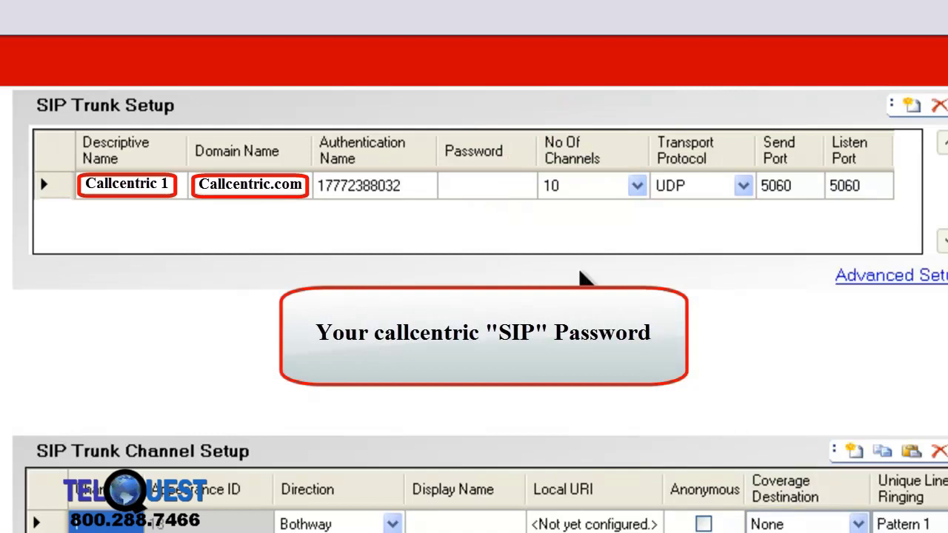
{"action": "left_click", "coordinate": [488, 184]}
{"action": "type", "text": "********"}
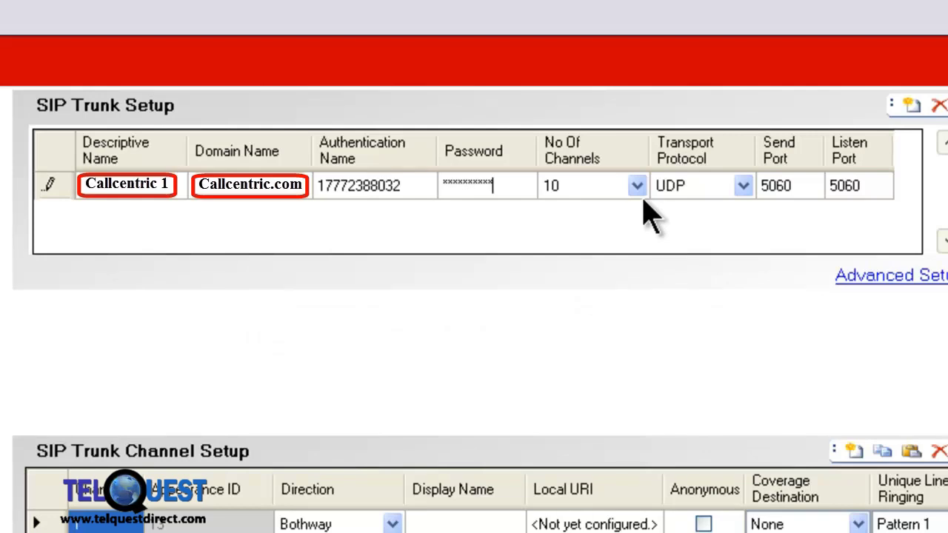
Step: Set the trunk's number of channels to 1
{"action": "left_click", "coordinate": [637, 186]}
{"action": "left_click", "coordinate": [638, 212]}
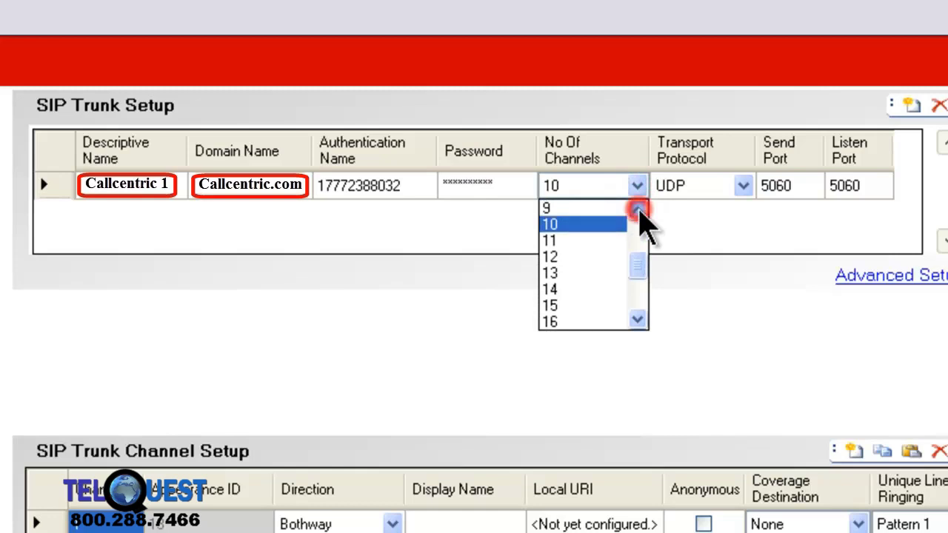
{"action": "left_click", "coordinate": [602, 209]}
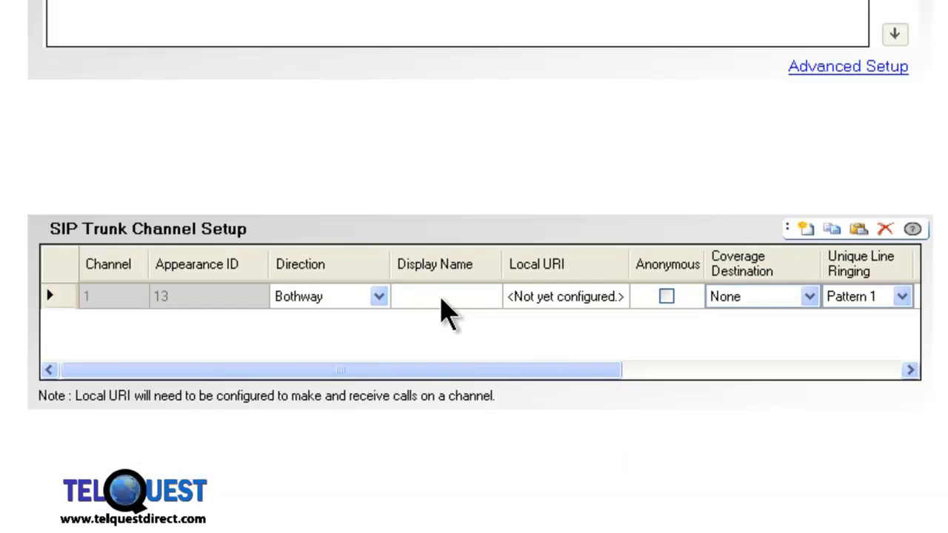
Step: Give channel 1 display name 'Test 1' and the account's number as its local URI, then commit
{"action": "left_click", "coordinate": [441, 298]}
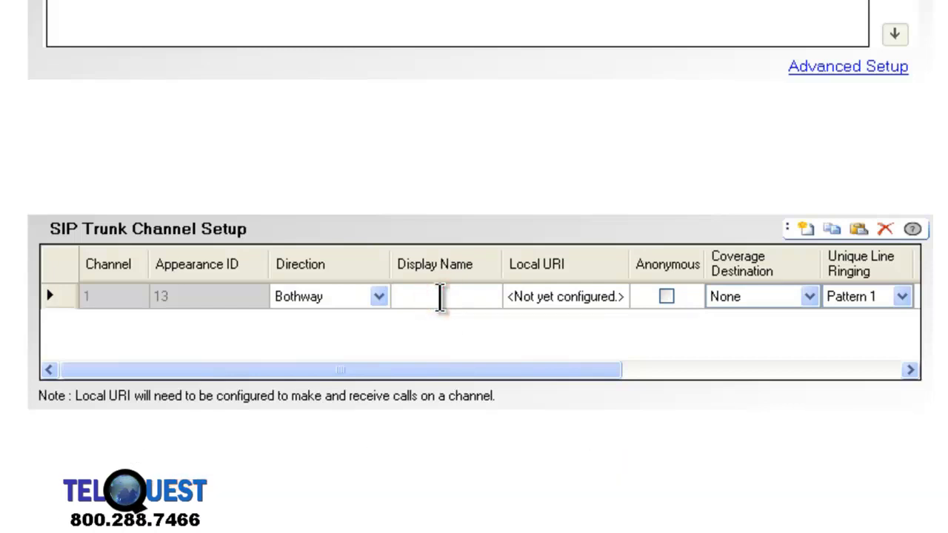
{"action": "type", "text": "Test 1"}
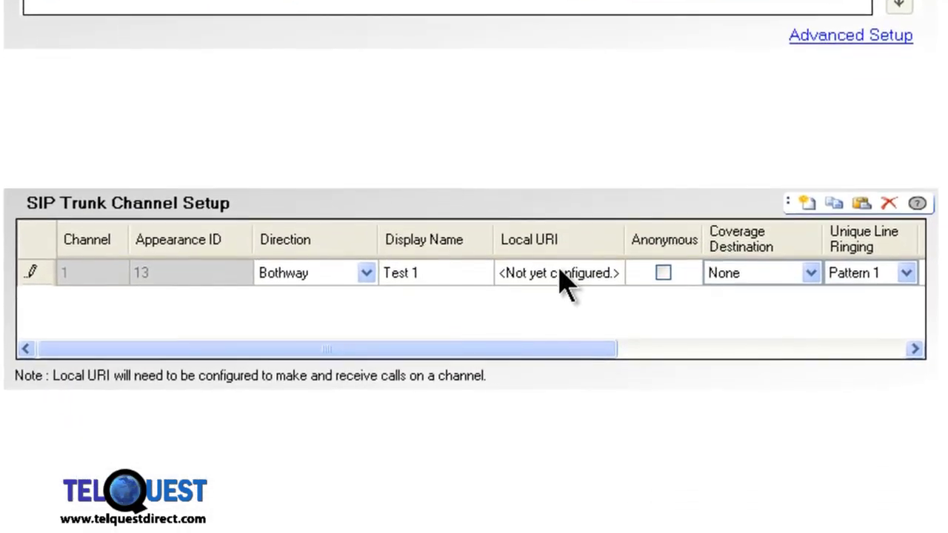
{"action": "left_click", "coordinate": [560, 270]}
{"action": "double_click", "coordinate": [557, 271]}
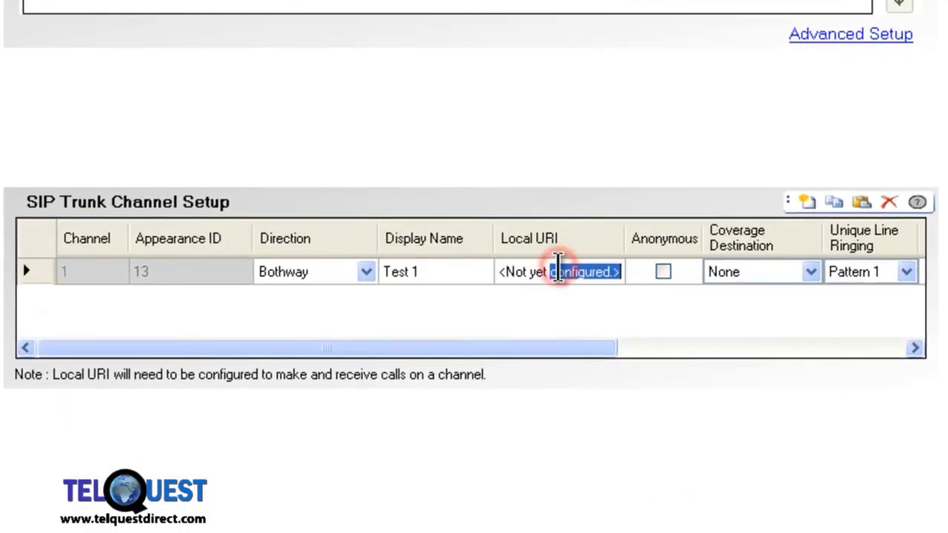
{"action": "key", "text": "BackSpace"}
{"action": "key", "text": "BackSpace"}
{"action": "key", "text": "BackSpace"}
{"action": "key", "text": "BackSpace"}
{"action": "key", "text": "BackSpace"}
{"action": "key", "text": "BackSpace"}
{"action": "key", "text": "BackSpace"}
{"action": "key", "text": "BackSpace"}
{"action": "key", "text": "BackSpace"}
{"action": "key", "text": "BackSpace"}
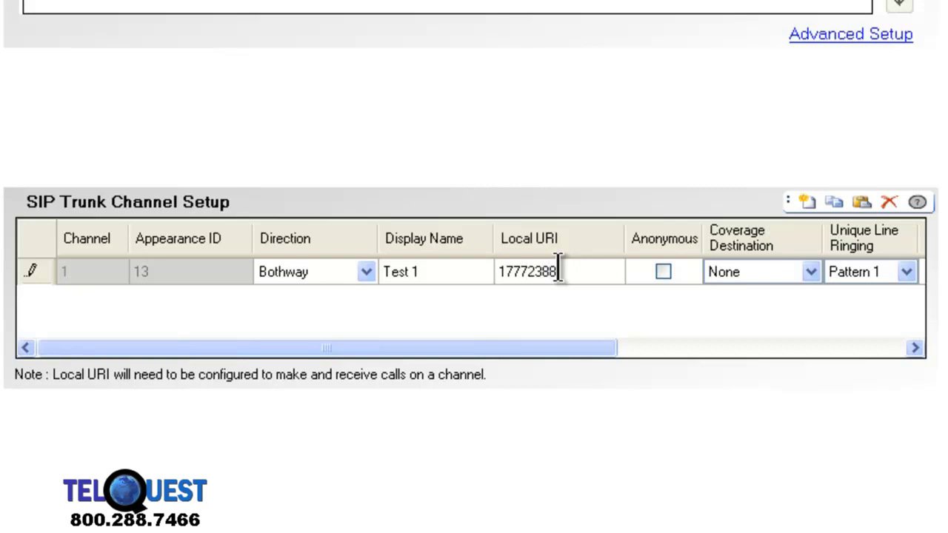
{"action": "left_click", "coordinate": [663, 272]}
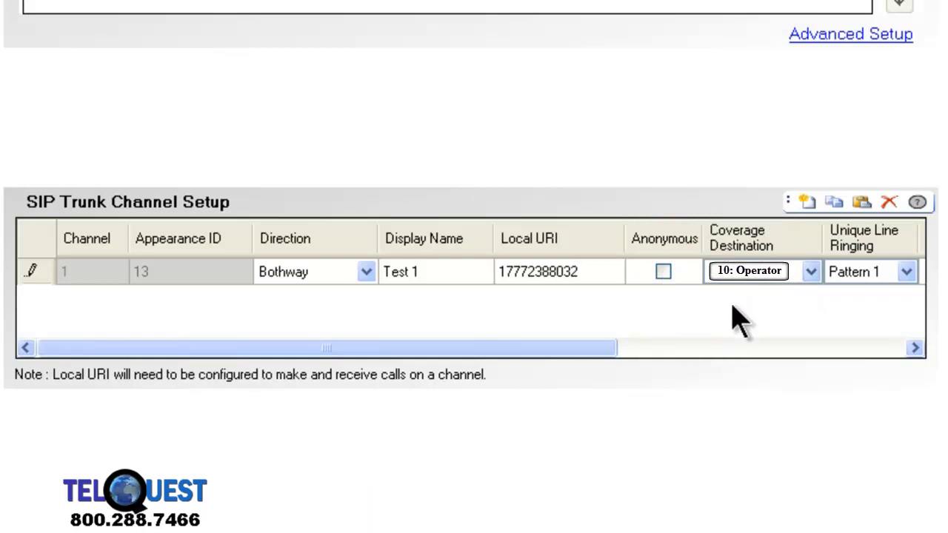
{"action": "left_click_drag", "start_coordinate": [549, 346], "coordinate": [907, 377]}
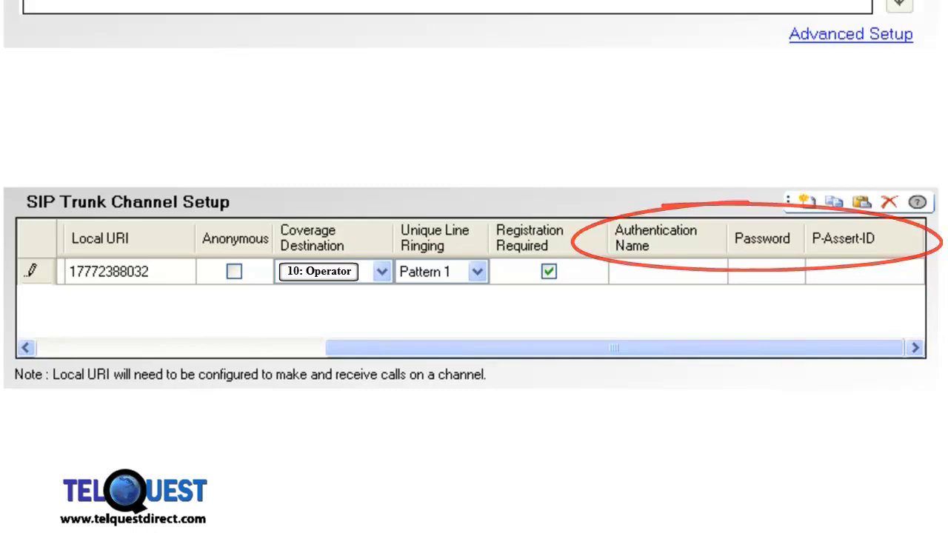
{"action": "left_click", "coordinate": [907, 115]}
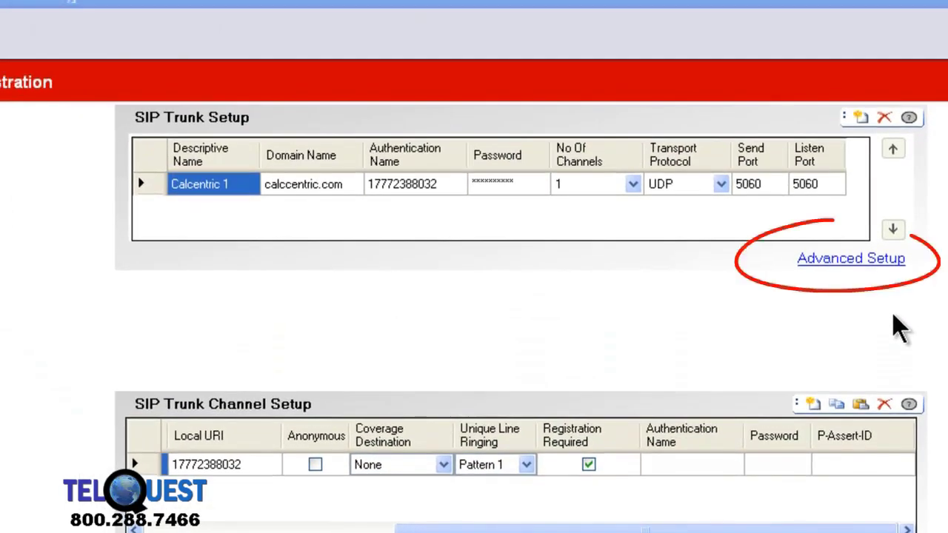
{"action": "left_click", "coordinate": [880, 259]}
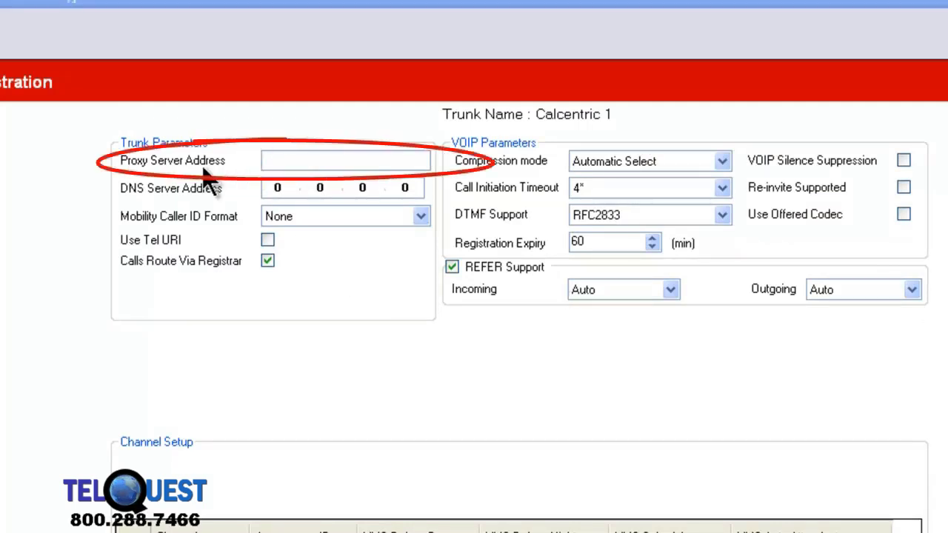
Step: Set the proxy server address to callcentric.com and the DNS server address to 8.8.8.8
{"action": "left_click", "coordinate": [293, 159]}
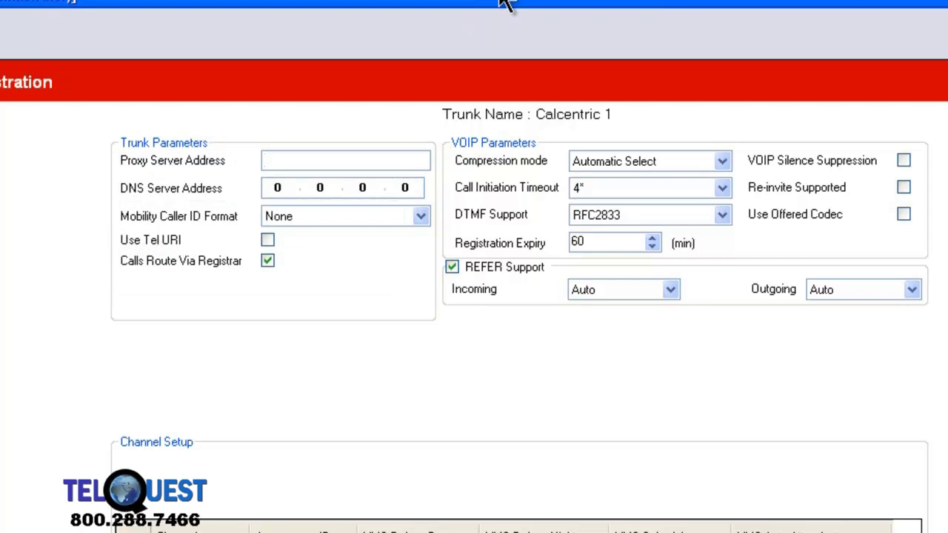
{"action": "type", "text": "c"}
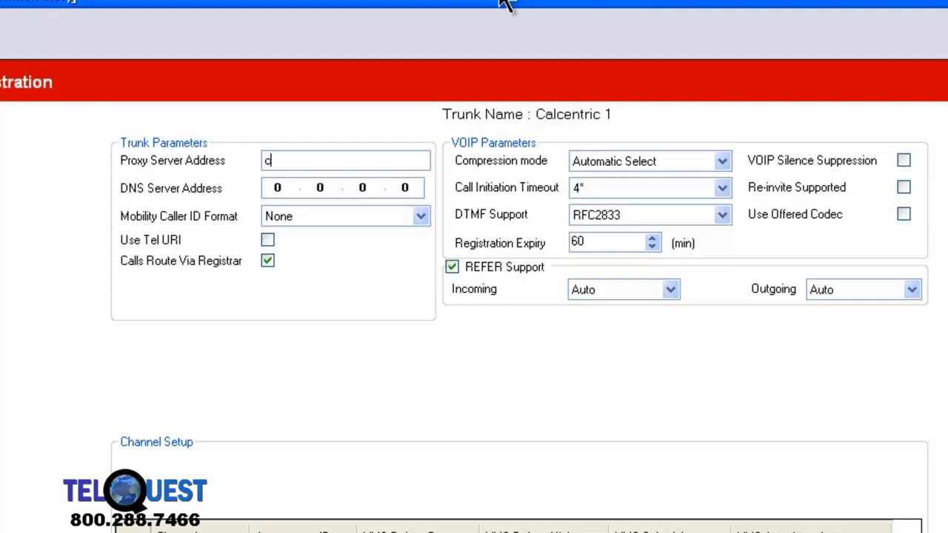
{"action": "type", "text": "allcentric."}
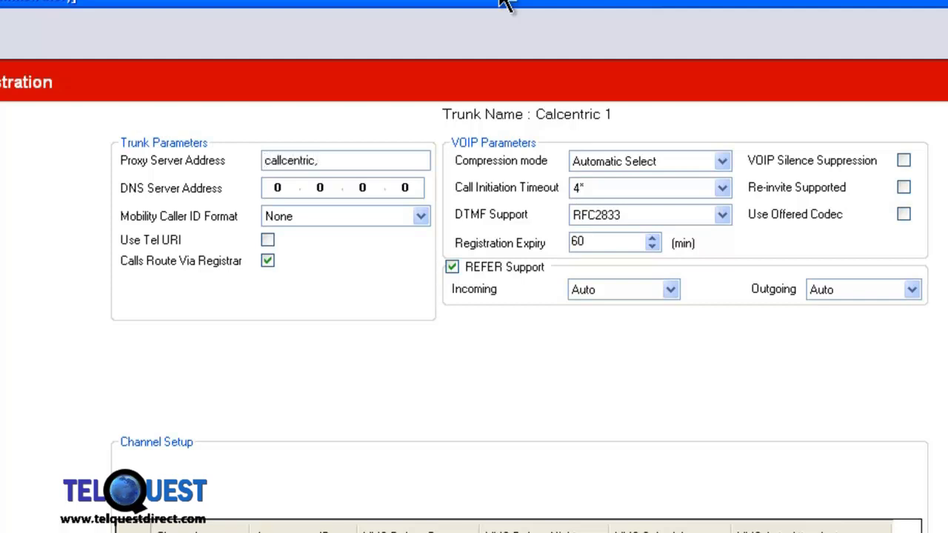
{"action": "type", "text": "com"}
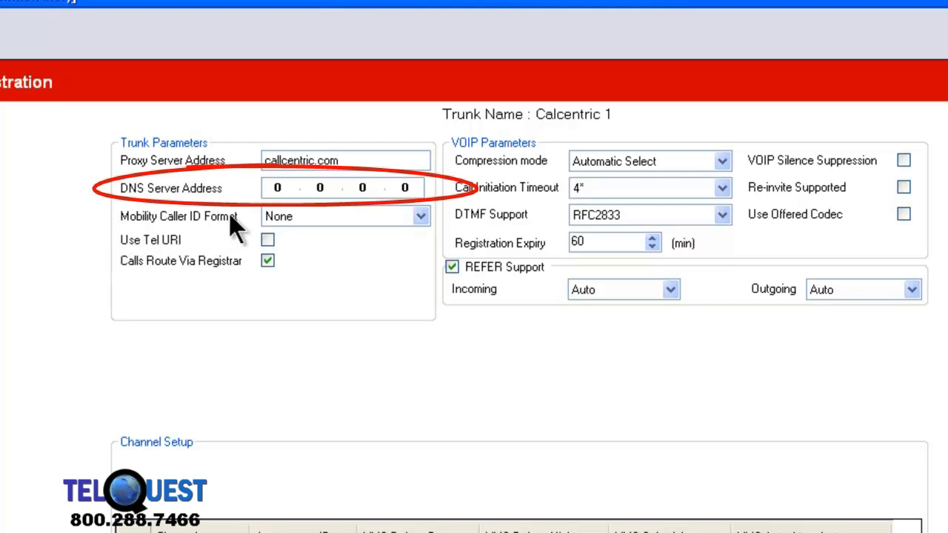
{"action": "double_click", "coordinate": [279, 188]}
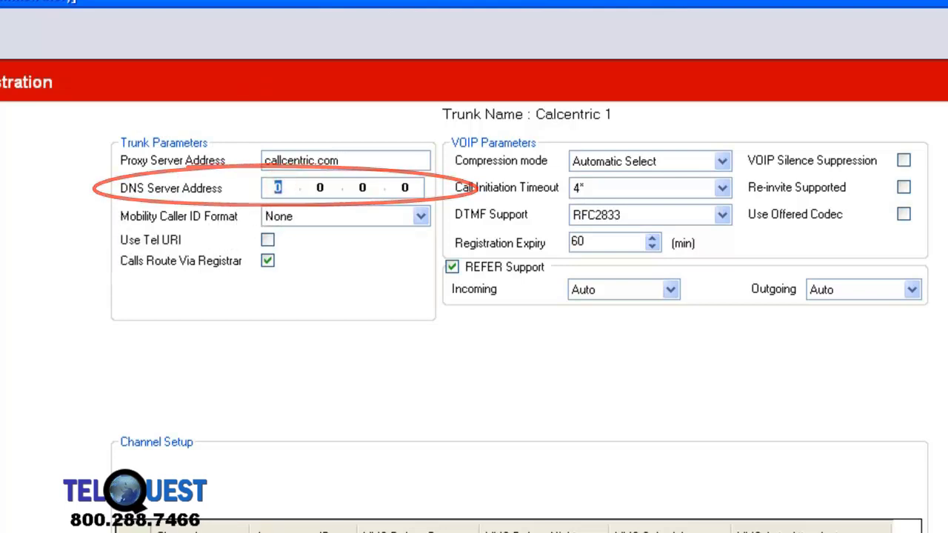
{"action": "type", "text": "8.8.8.8"}
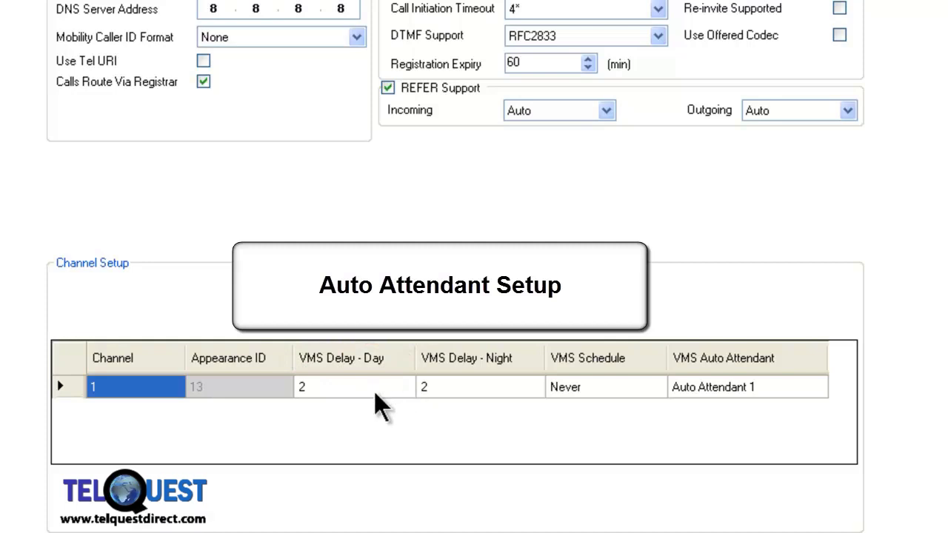
Step: Set channel 1's night VMS delay to 0 and VMS schedule to Always, keeping Auto Attendant 1
{"action": "left_click", "coordinate": [534, 388]}
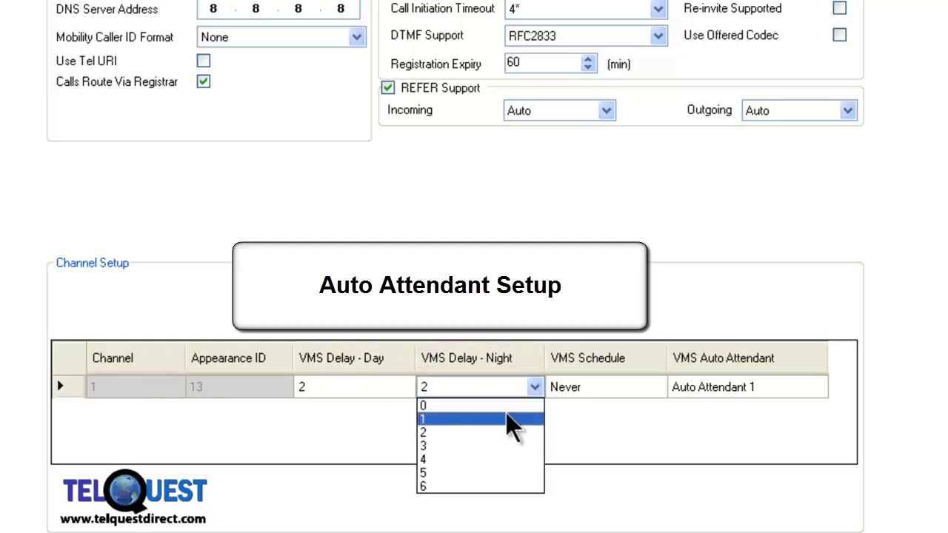
{"action": "left_click", "coordinate": [508, 406]}
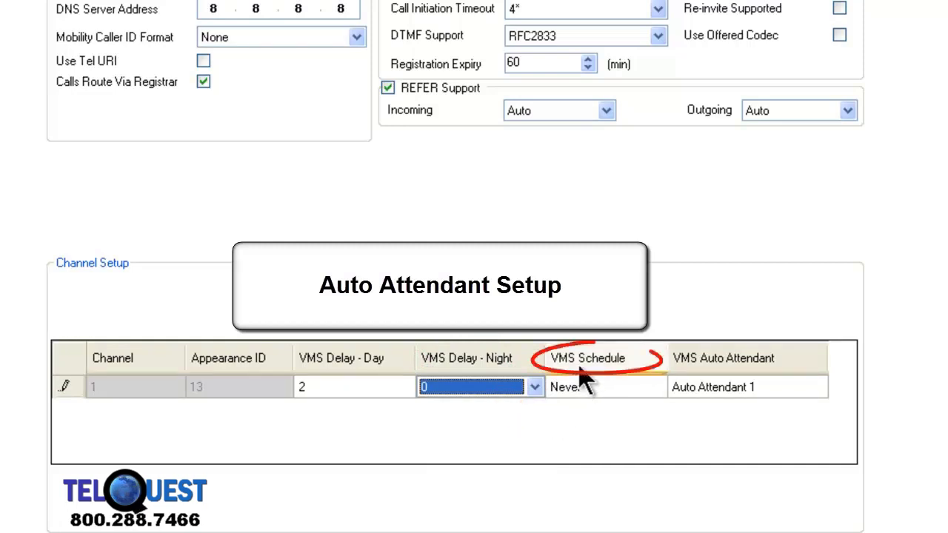
{"action": "left_click", "coordinate": [655, 389]}
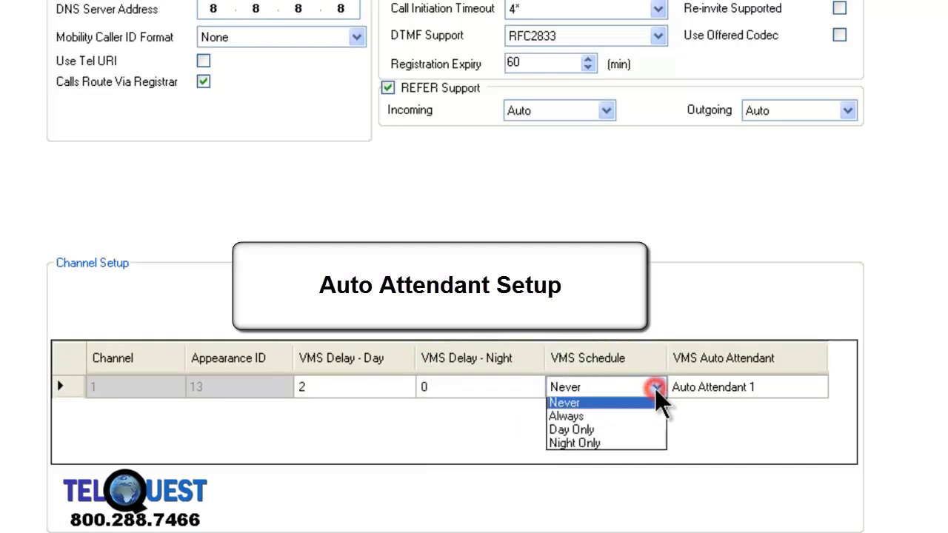
{"action": "left_click", "coordinate": [639, 420]}
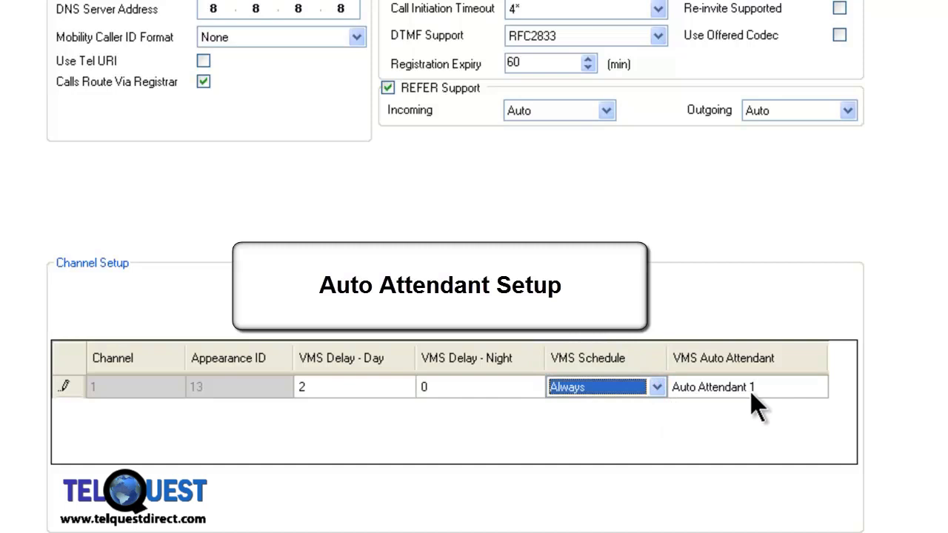
{"action": "left_click", "coordinate": [820, 387]}
{"action": "left_click", "coordinate": [820, 386]}
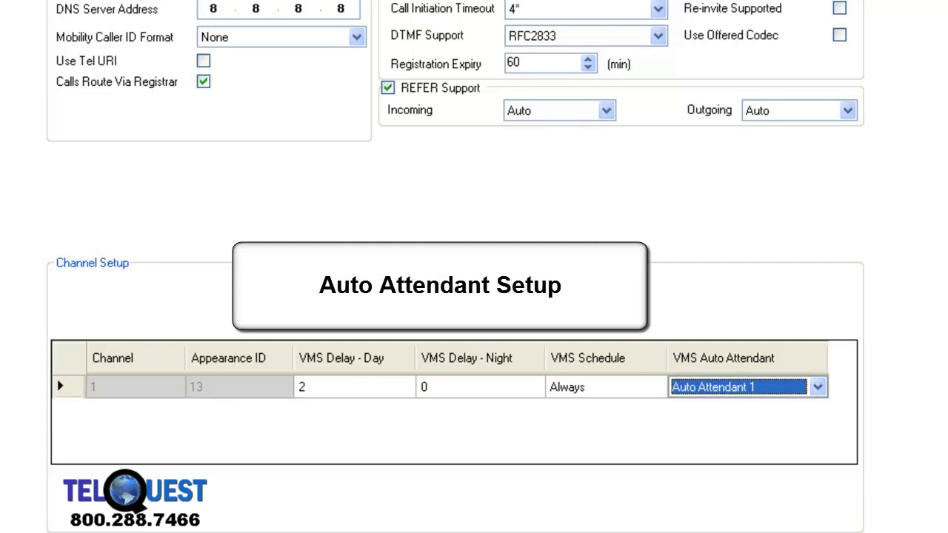
{"action": "left_click", "coordinate": [589, 386]}
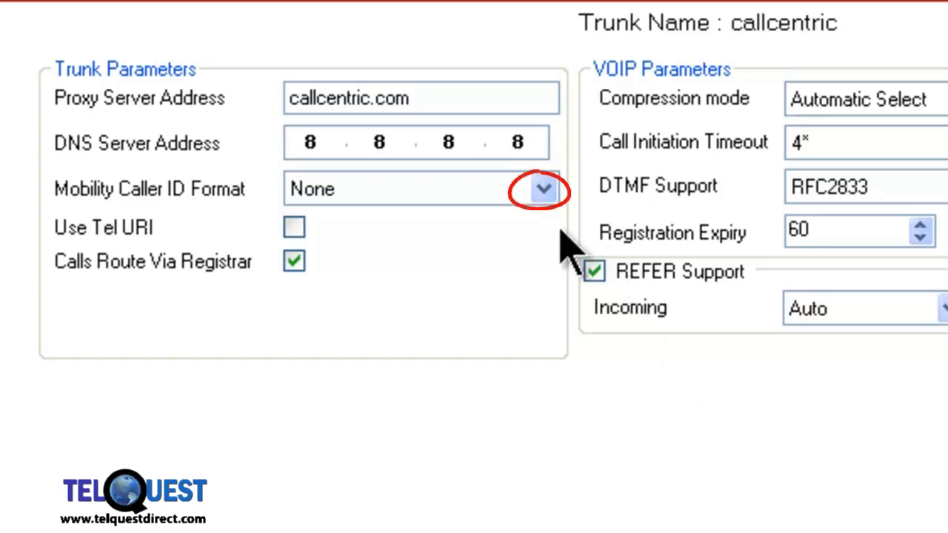
{"action": "left_click", "coordinate": [544, 190]}
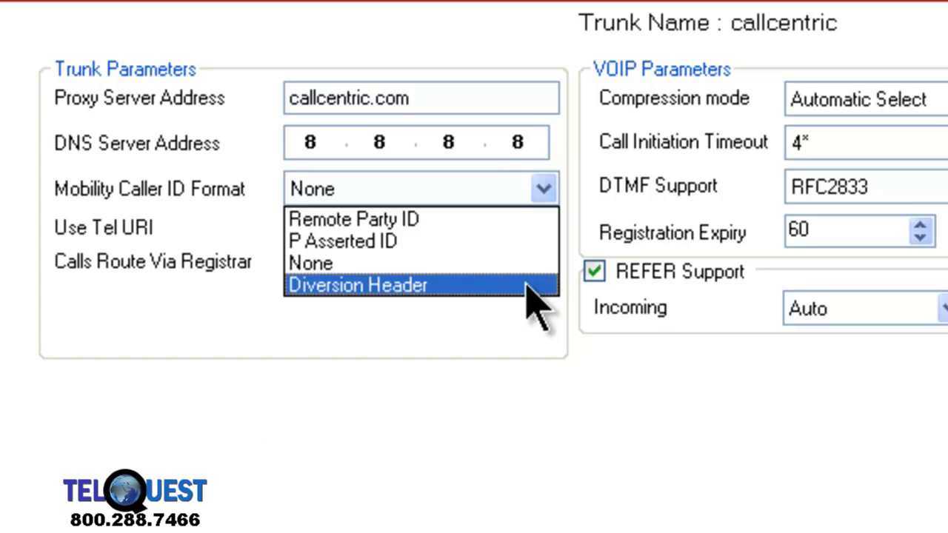
{"action": "key", "text": "Escape"}
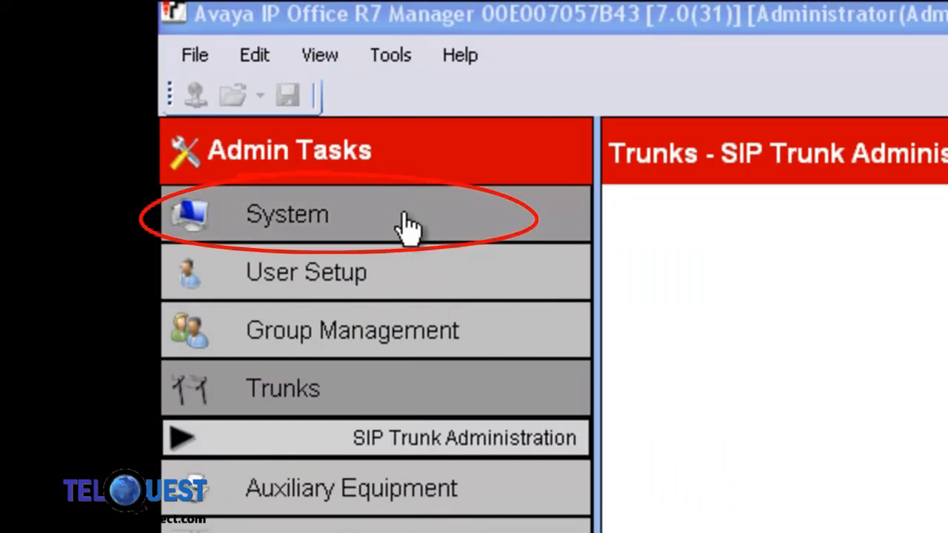
Step: Open System Setup and enter 192.168.111.1 as the default gateway
{"action": "left_click", "coordinate": [406, 222]}
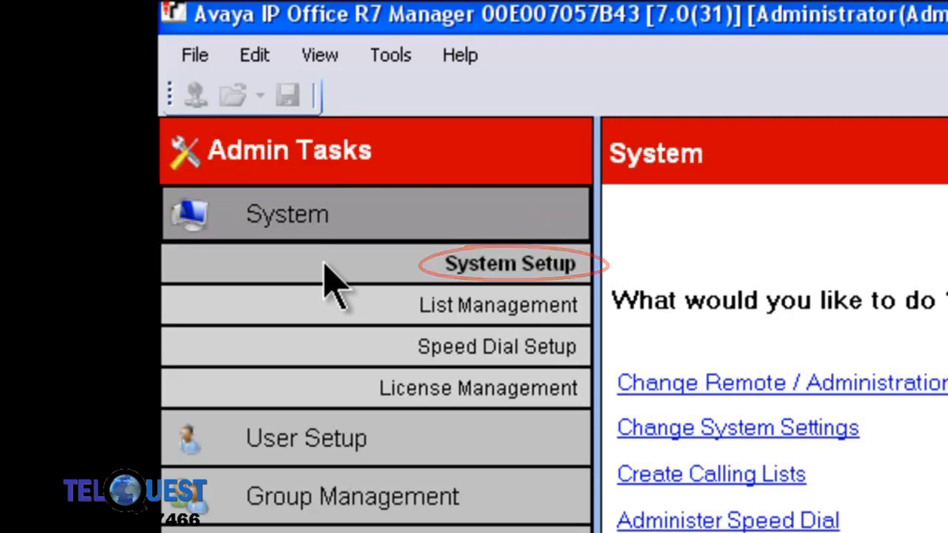
{"action": "left_click", "coordinate": [325, 264]}
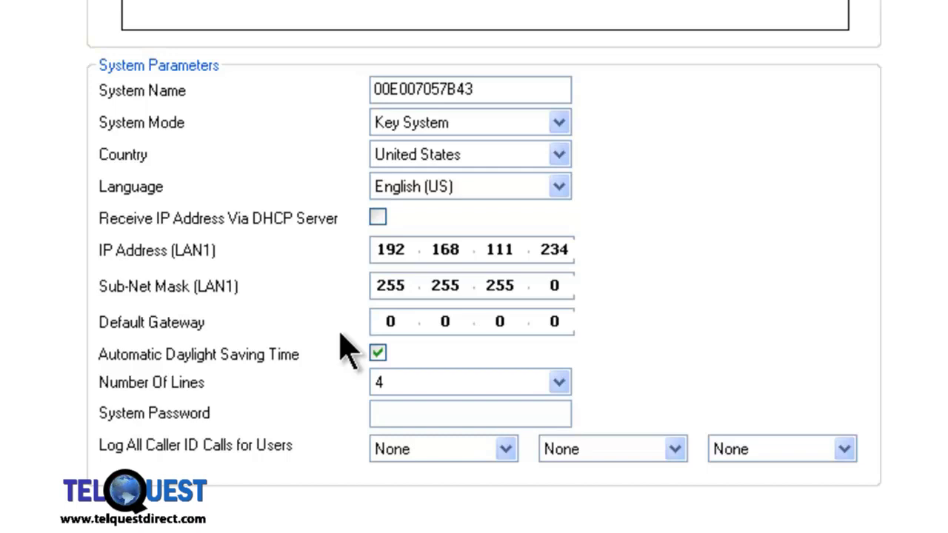
{"action": "double_click", "coordinate": [386, 320]}
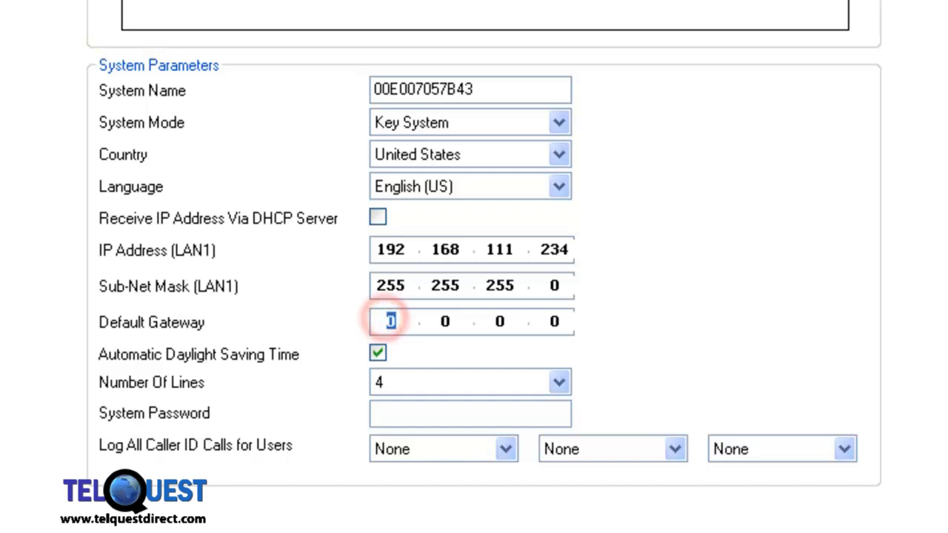
{"action": "type", "text": "192."}
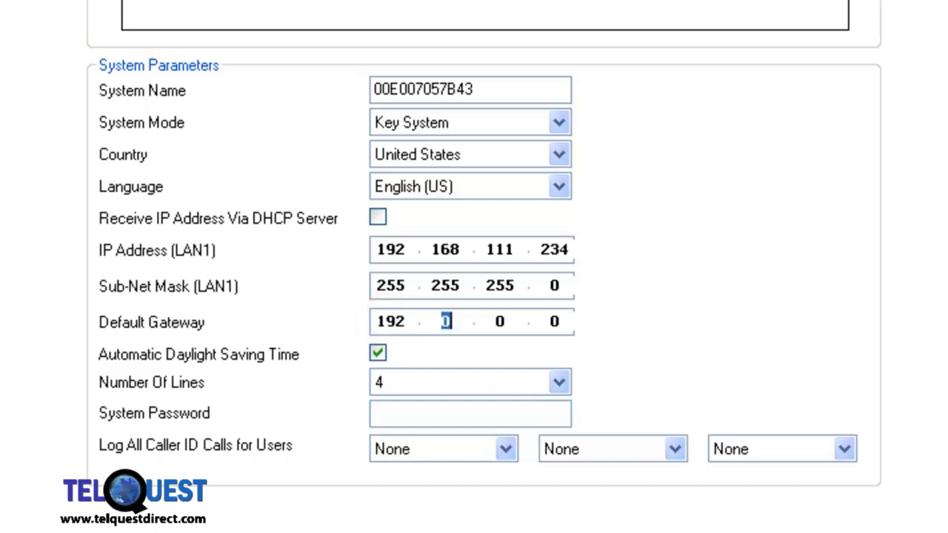
{"action": "type", "text": "168.111.1"}
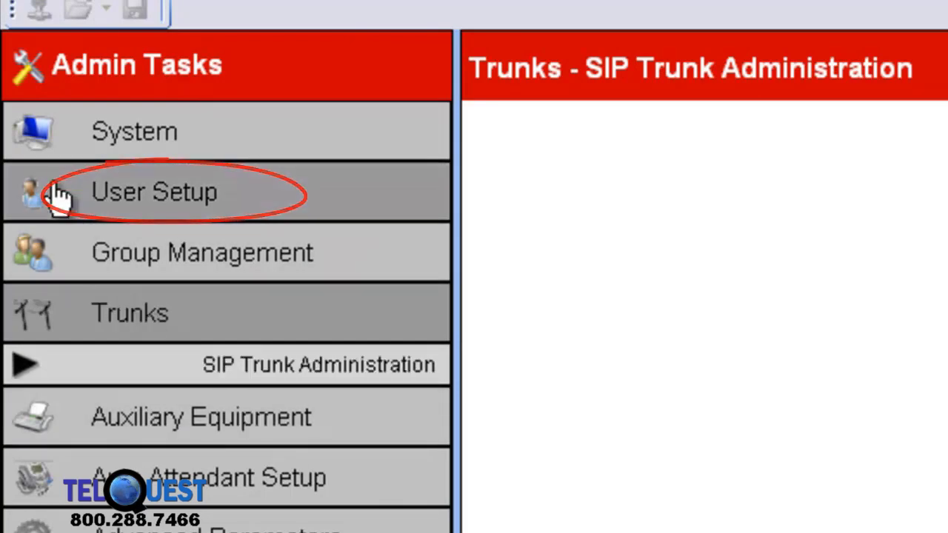
Step: Open the phone's button programming and start assigning a feature to the empty top-right key
{"action": "left_click", "coordinate": [57, 194]}
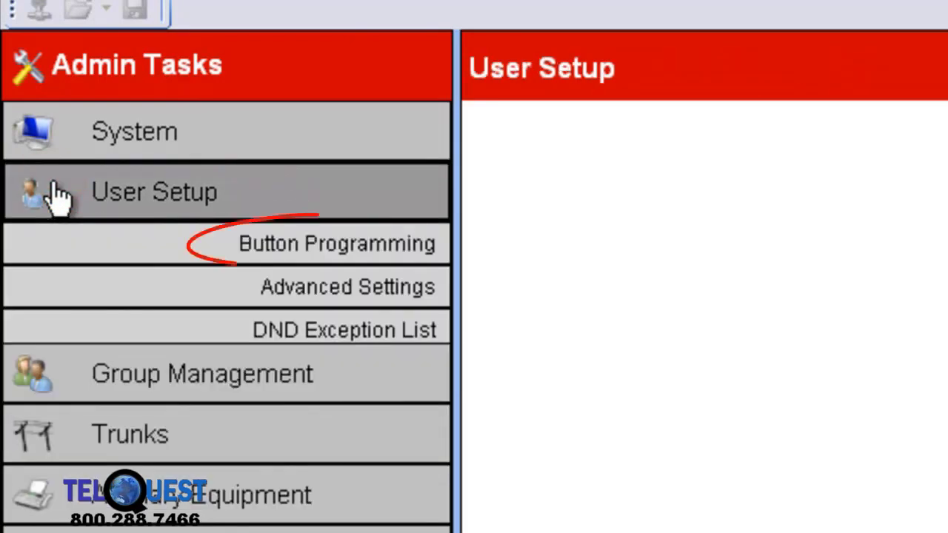
{"action": "left_click", "coordinate": [83, 238]}
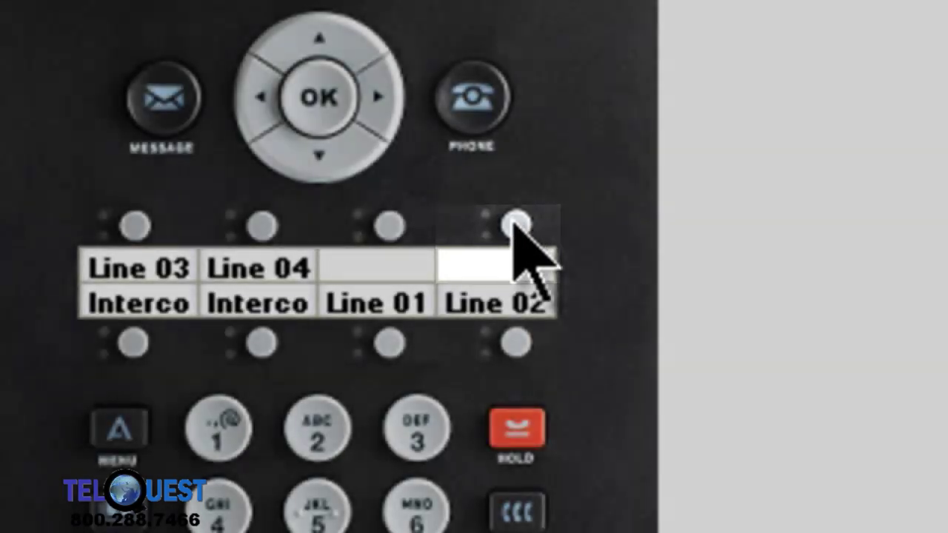
{"action": "right_click", "coordinate": [516, 224]}
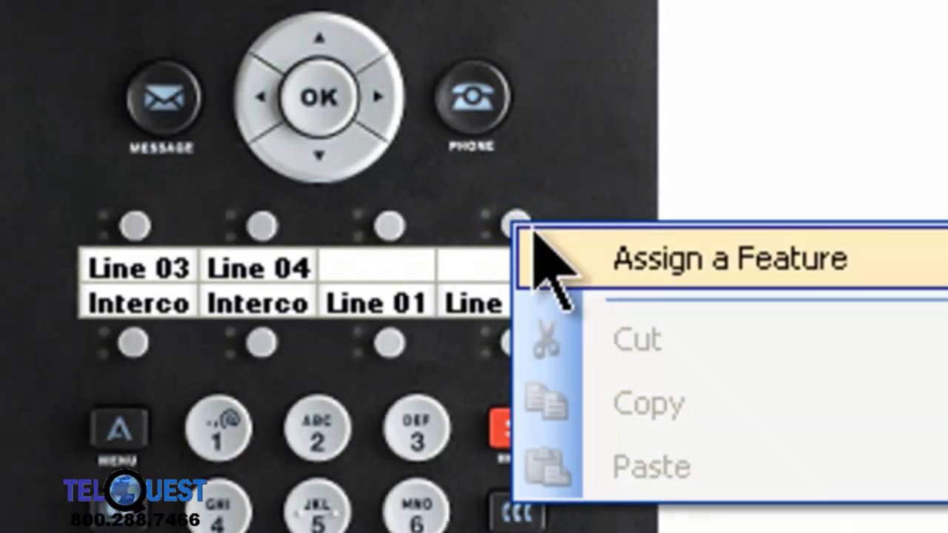
{"action": "left_click", "coordinate": [606, 261]}
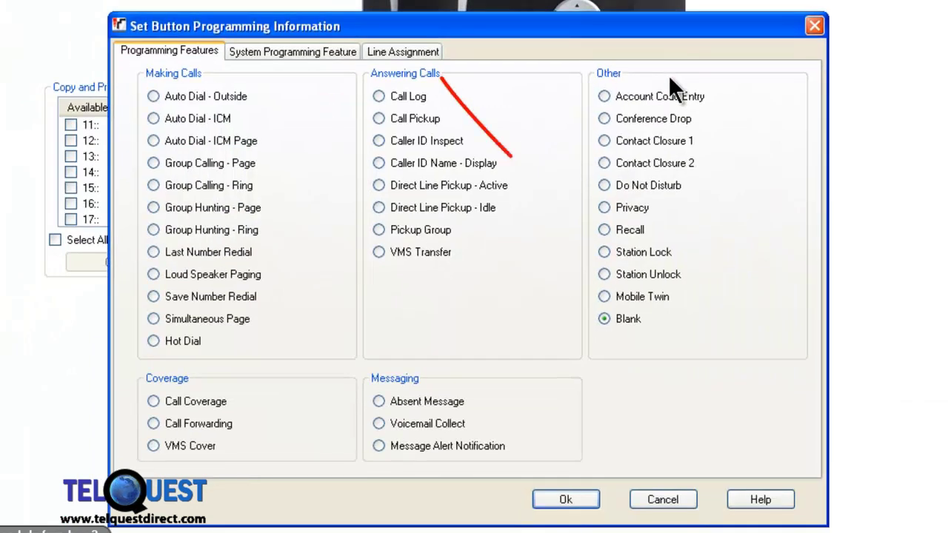
Step: Assign line 13 with immediate ring to that key and start editing its label
{"action": "left_click", "coordinate": [437, 51]}
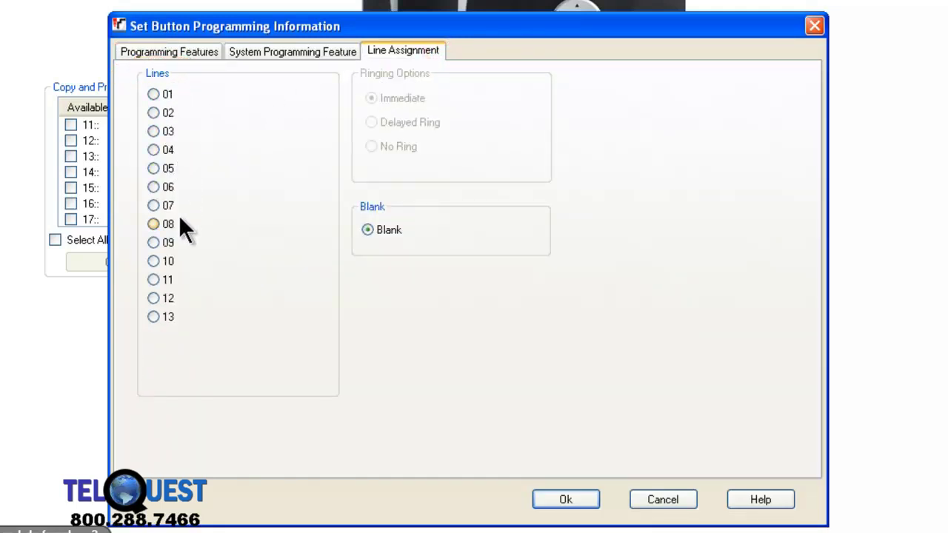
{"action": "left_click", "coordinate": [153, 317]}
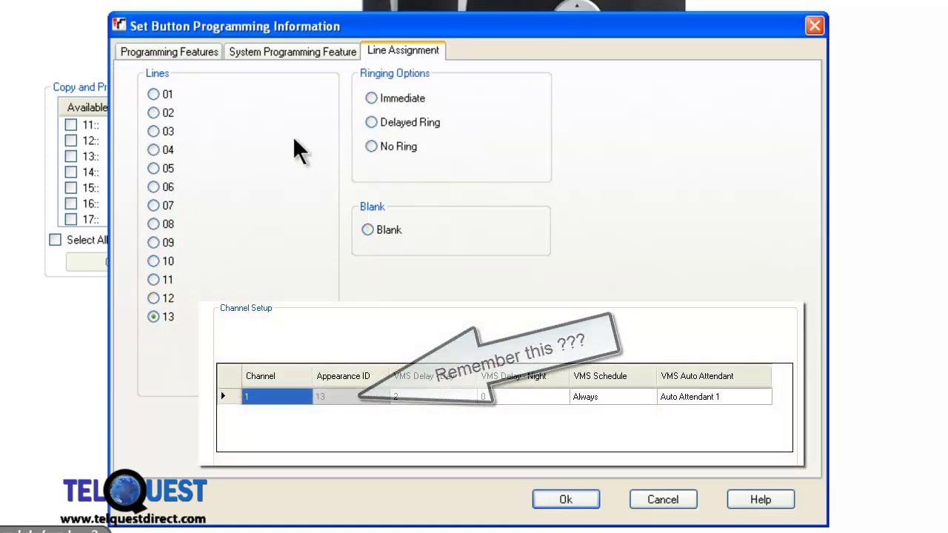
{"action": "left_click", "coordinate": [372, 98]}
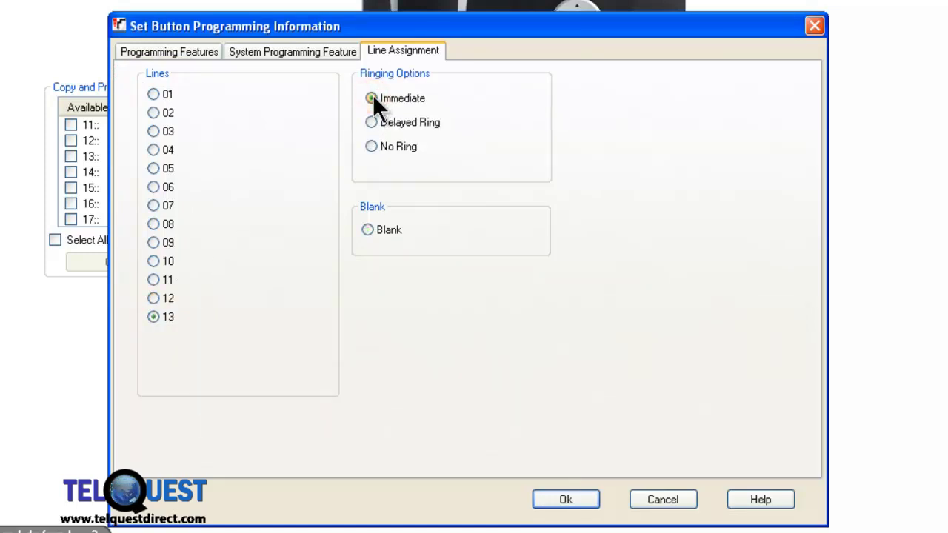
{"action": "left_click", "coordinate": [563, 503]}
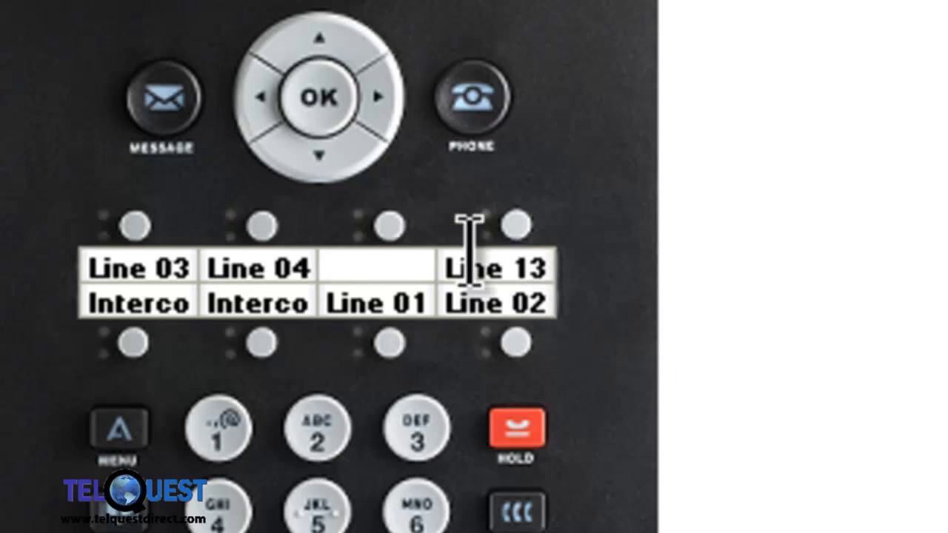
{"action": "mouse_move", "coordinate": [472, 261]}
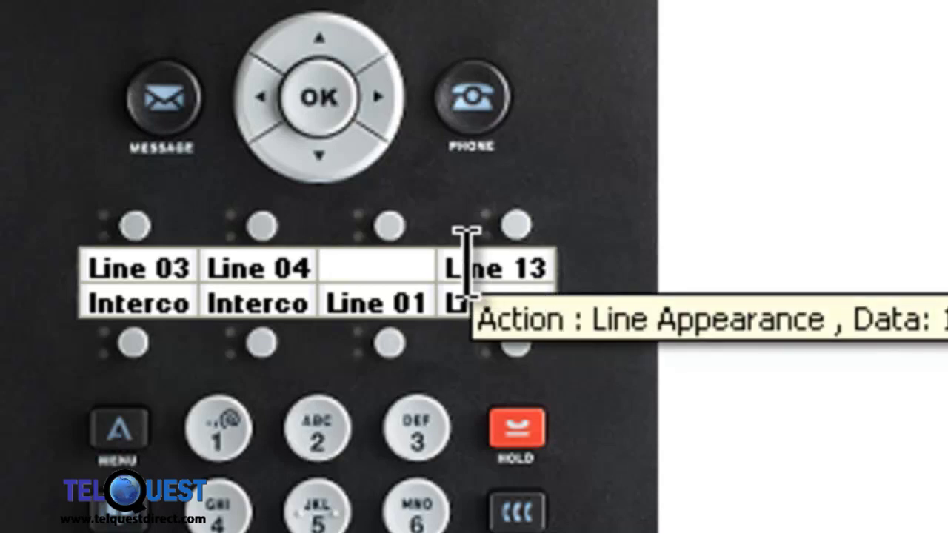
{"action": "left_click", "coordinate": [468, 264]}
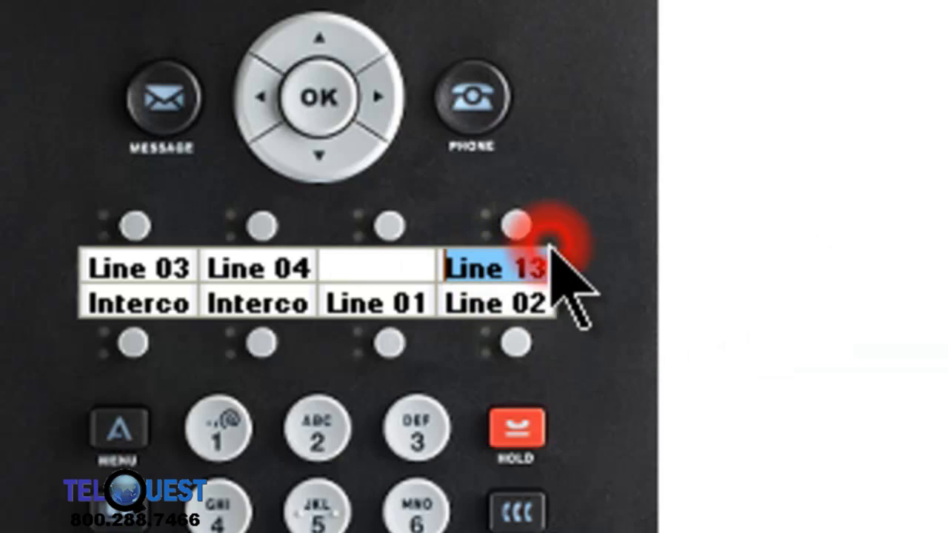
Step: Replace the Line 13 button label text with 'SIP'
{"action": "double_click", "coordinate": [527, 266]}
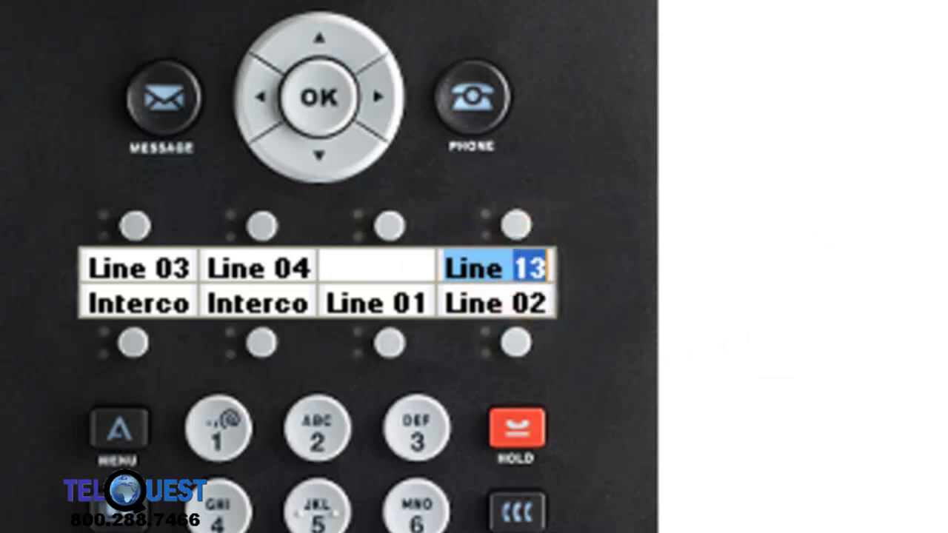
{"action": "key", "text": "BackSpace"}
{"action": "key", "text": "BackSpace"}
{"action": "key", "text": "BackSpace"}
{"action": "key", "text": "BackSpace"}
{"action": "key", "text": "BackSpace"}
{"action": "key", "text": "BackSpace"}
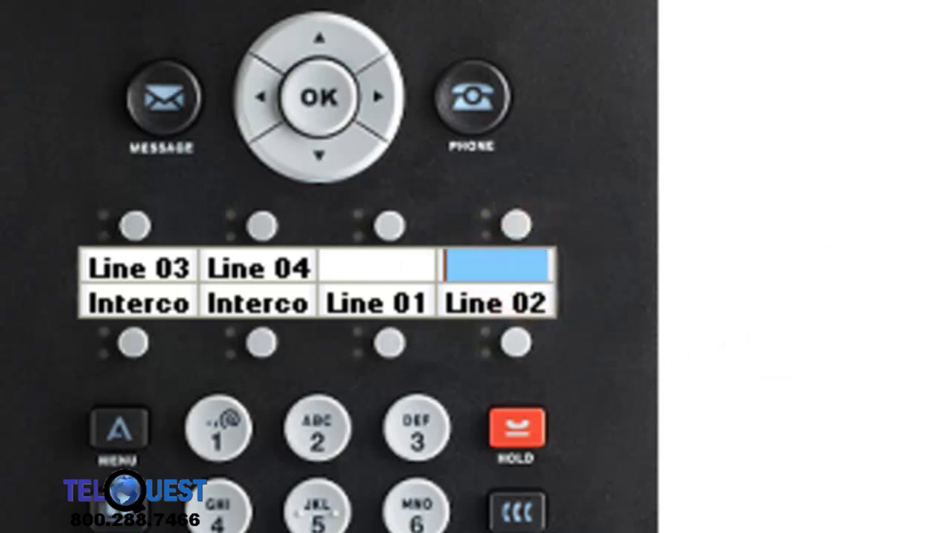
{"action": "type", "text": "SIP"}
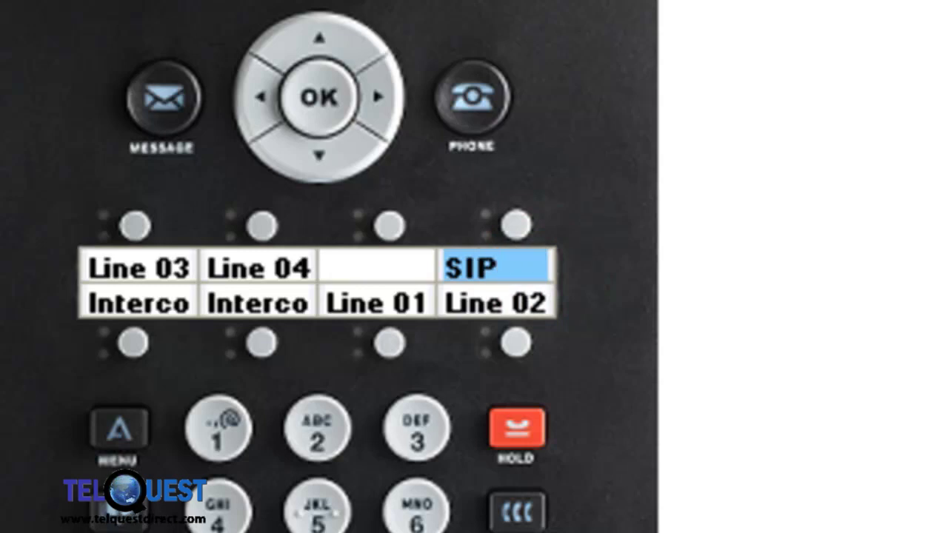
{"action": "key", "text": "Return"}
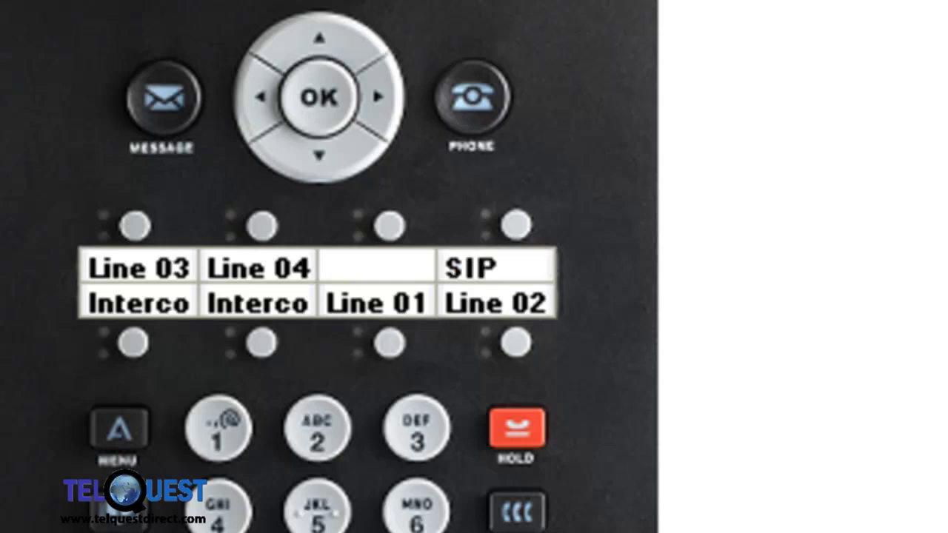